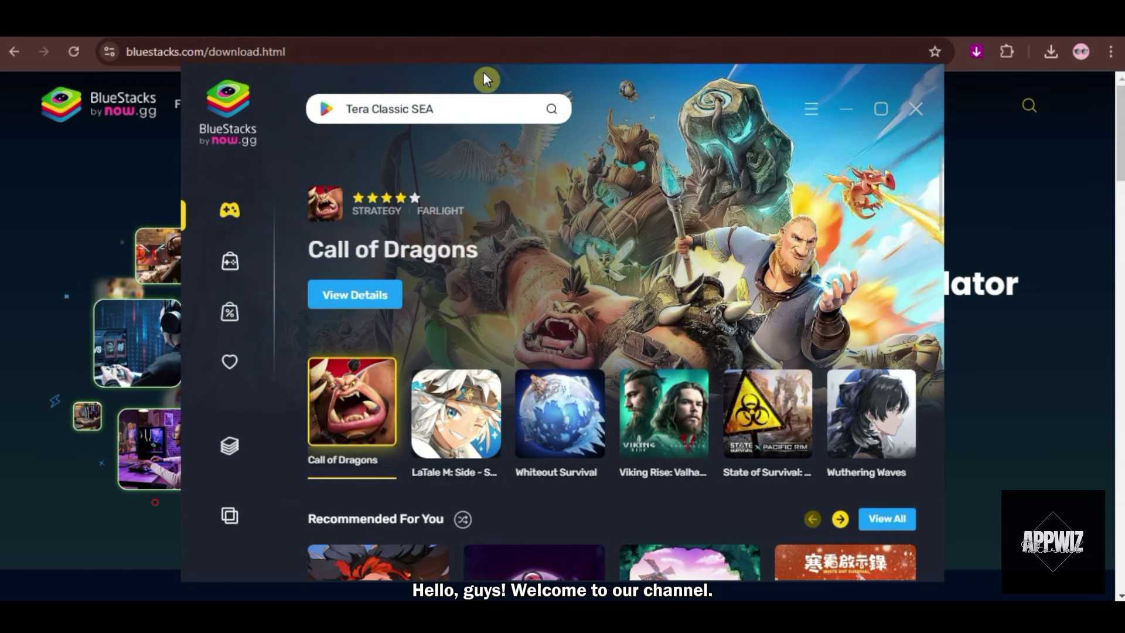
left_click_drag(645, 79, 626, 69)
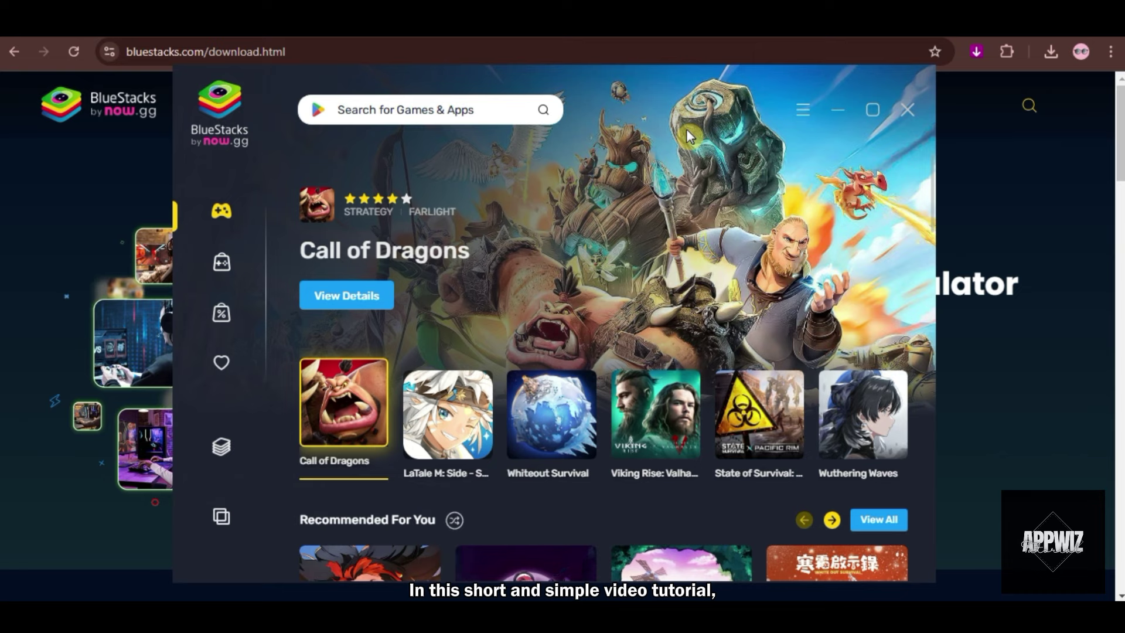
left_click(413, 111)
type("Tera Classic SEA")
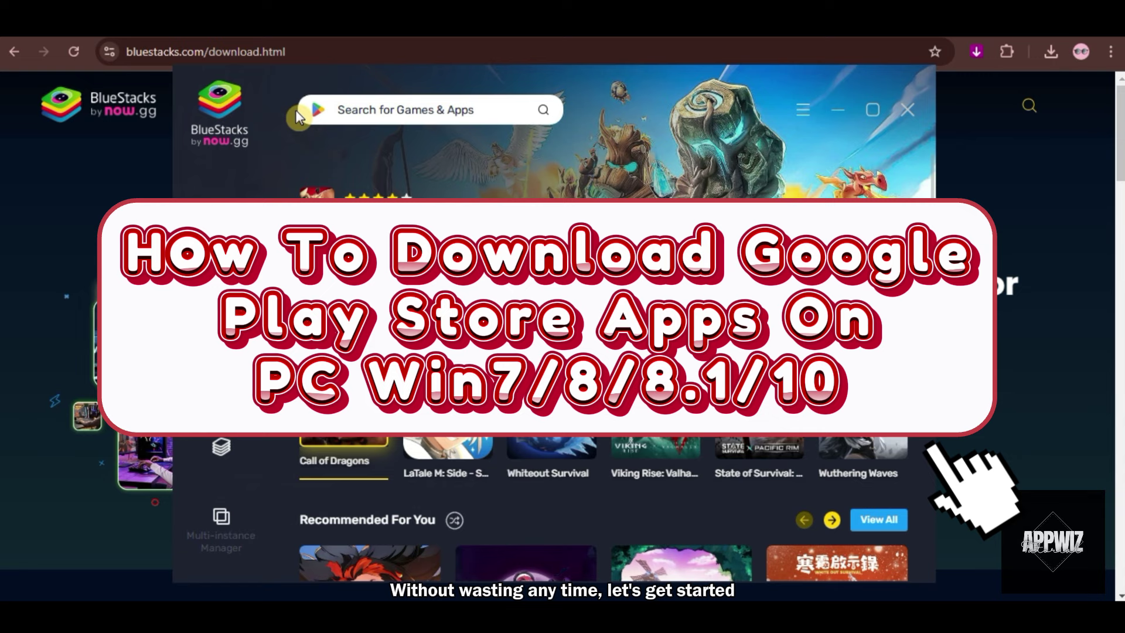
left_click(327, 125)
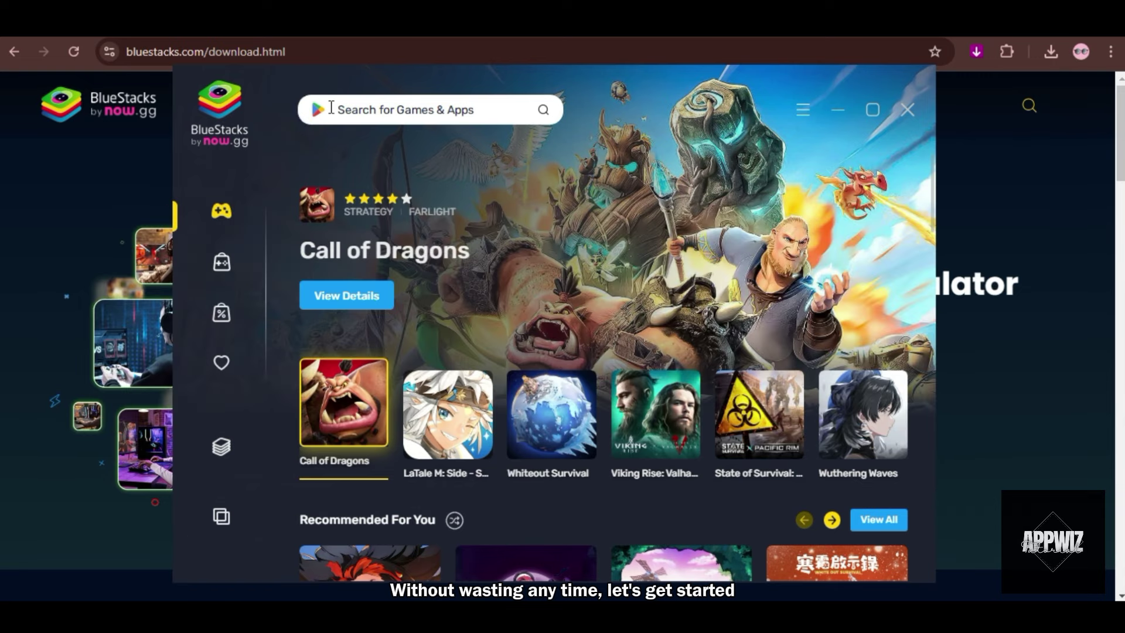
type("Tera Classic SEA")
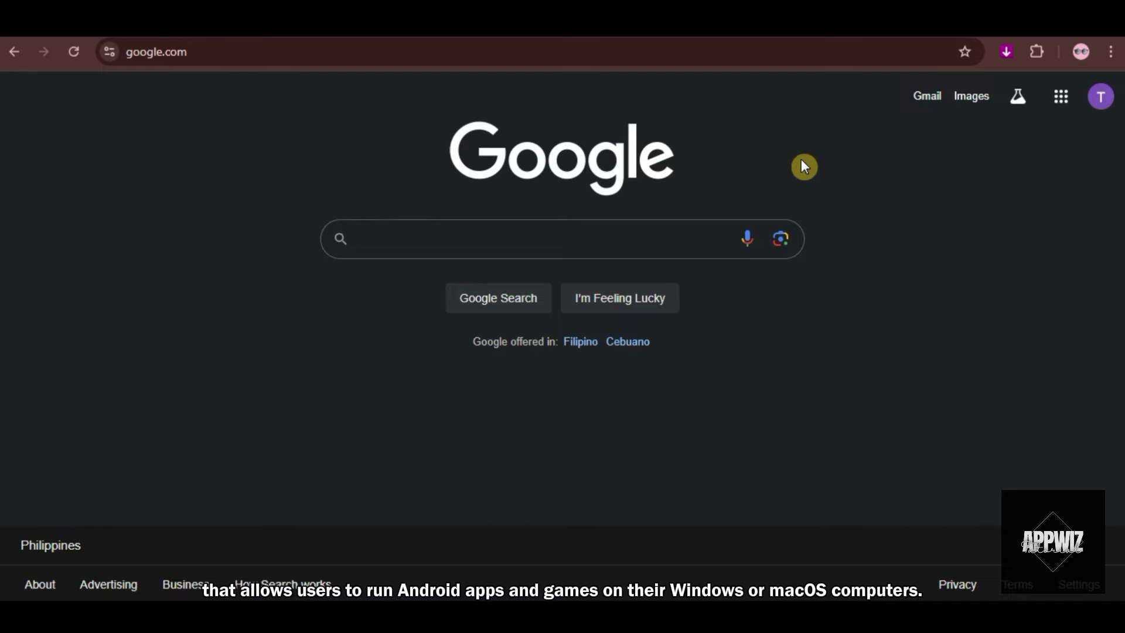
Step: Search Google for "bluestacks" and open the official bluestacks.com home page from the results
type("blues")
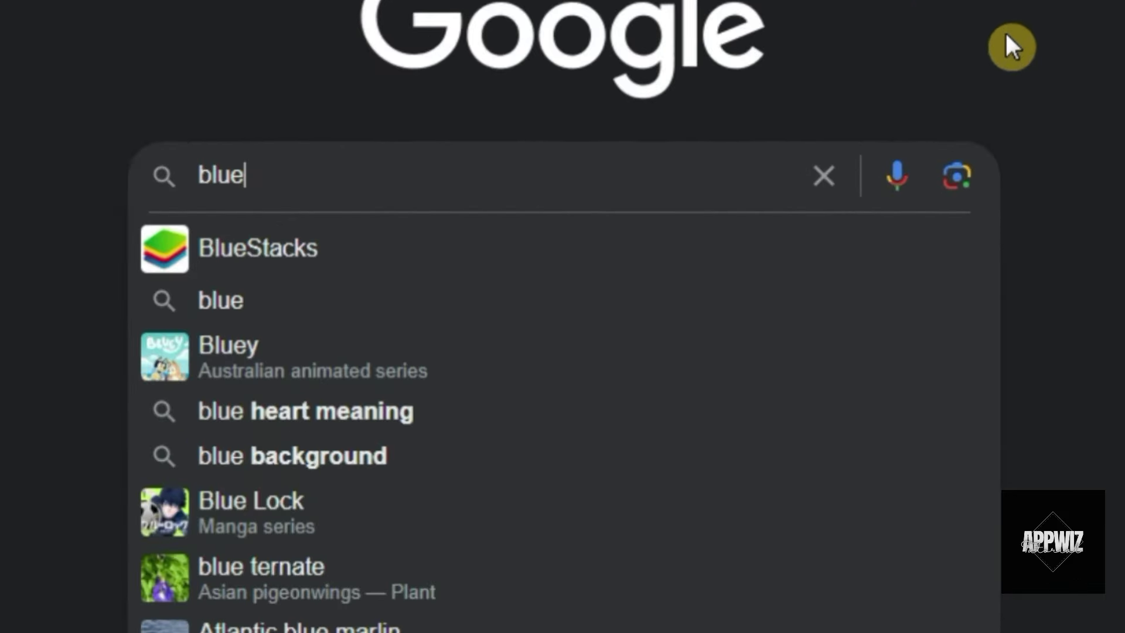
type("ta")
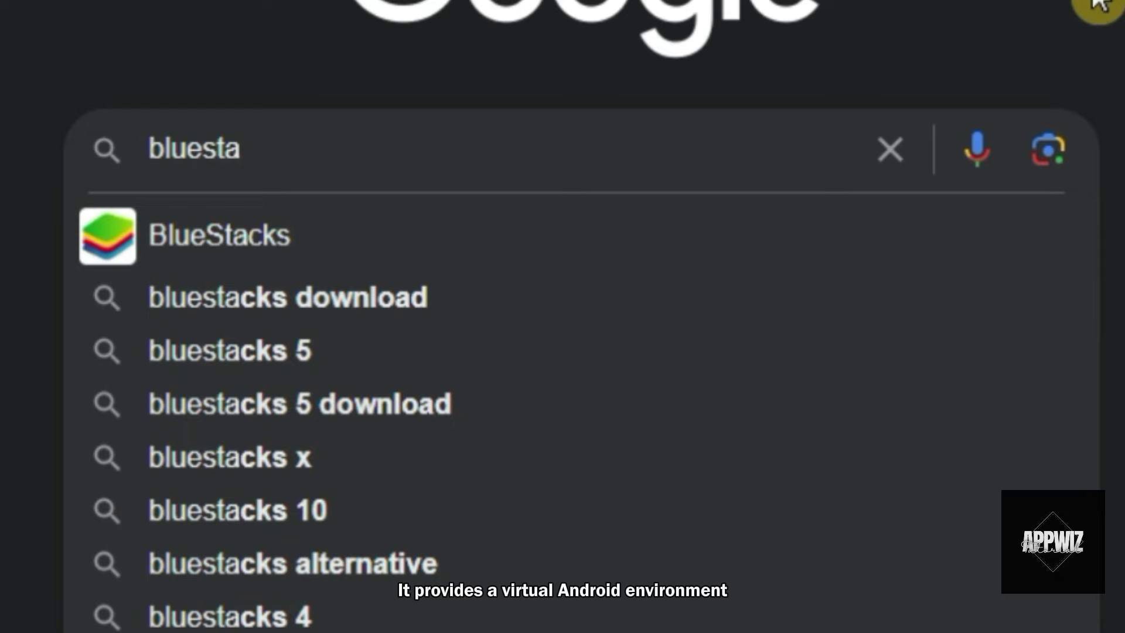
type("cks")
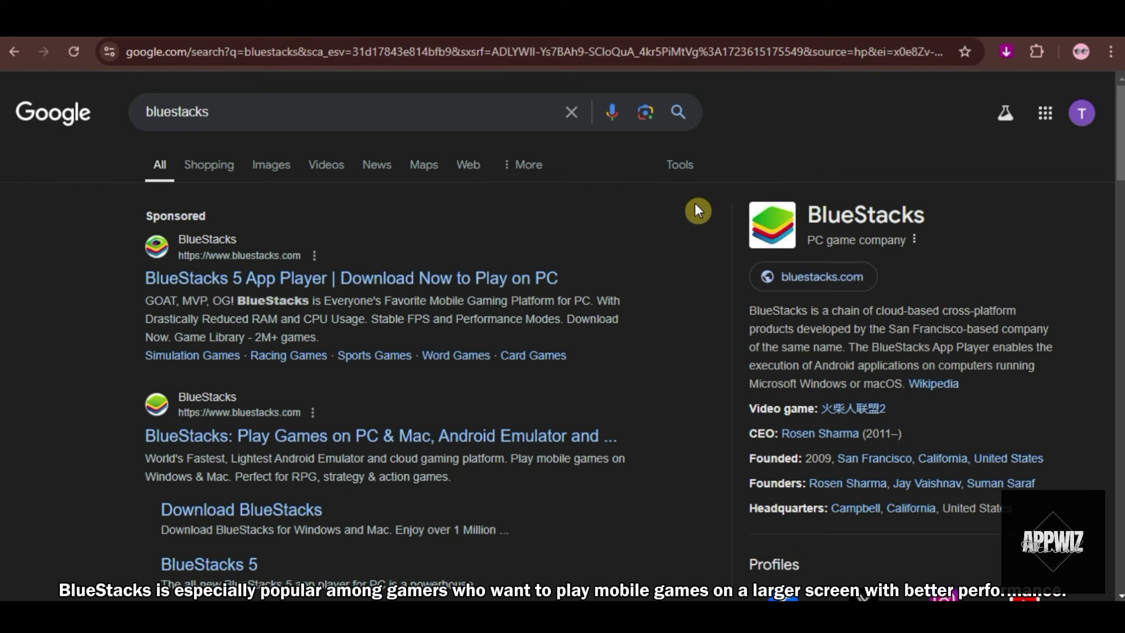
scroll(657, 237, "down", 3)
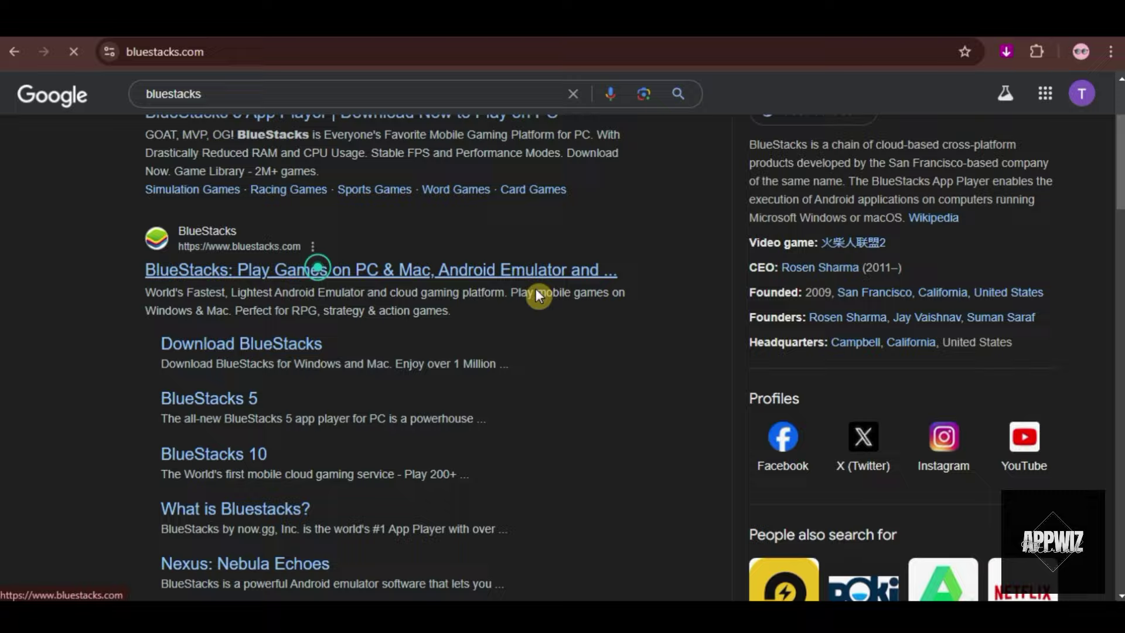
left_click(433, 138)
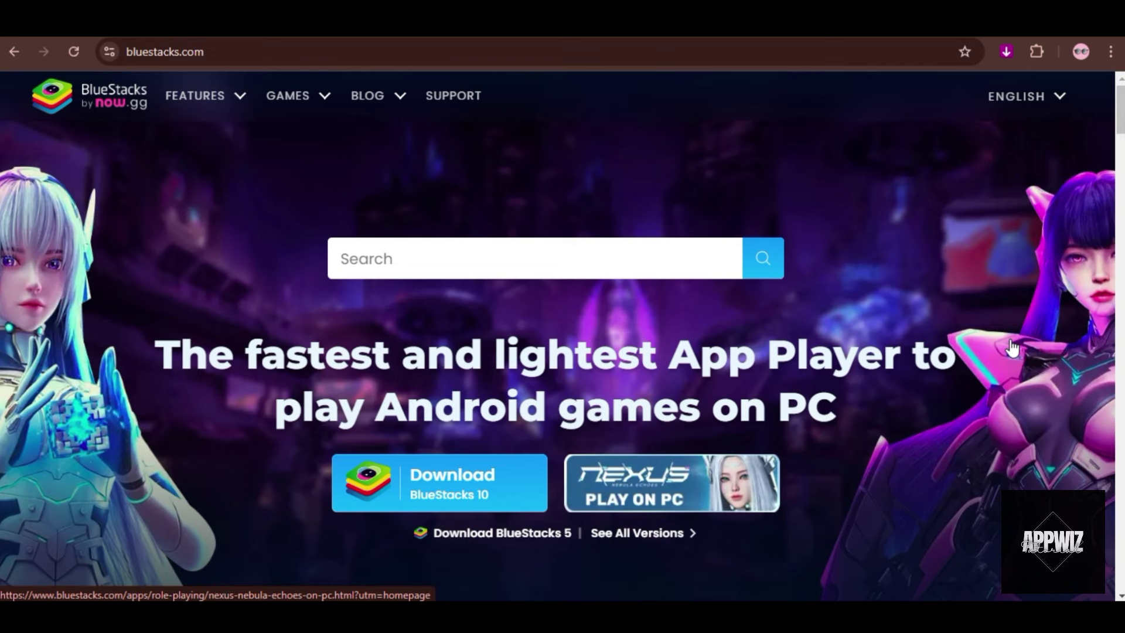
Step: Open the page listing all BlueStacks versions and download the BlueStacks 10 installer
scroll(1012, 349, "down", 3)
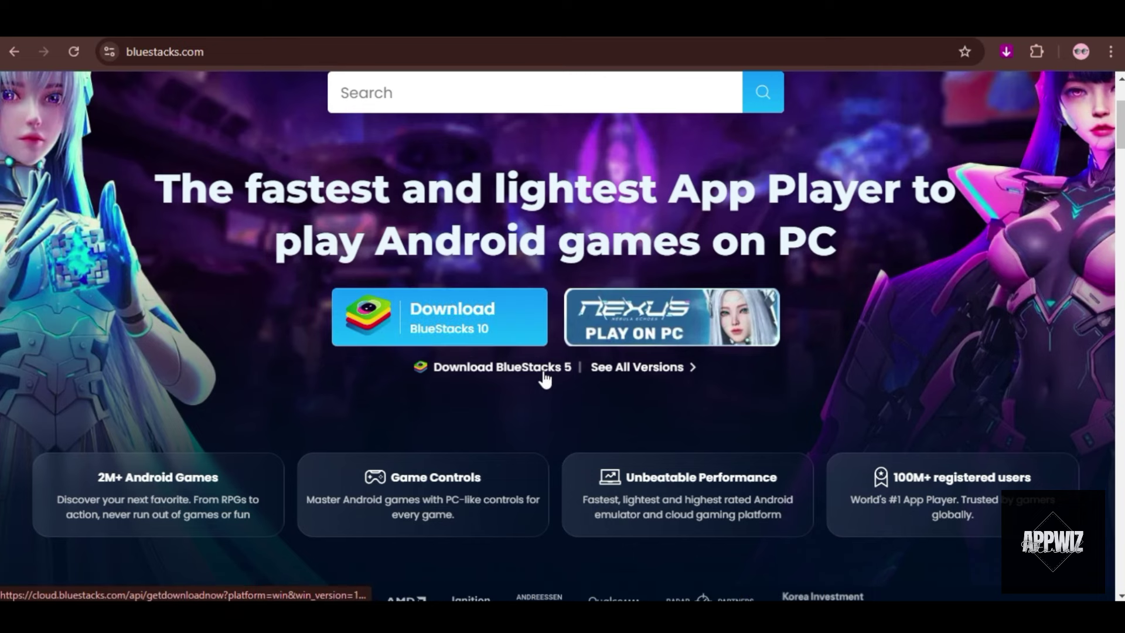
left_click(681, 377)
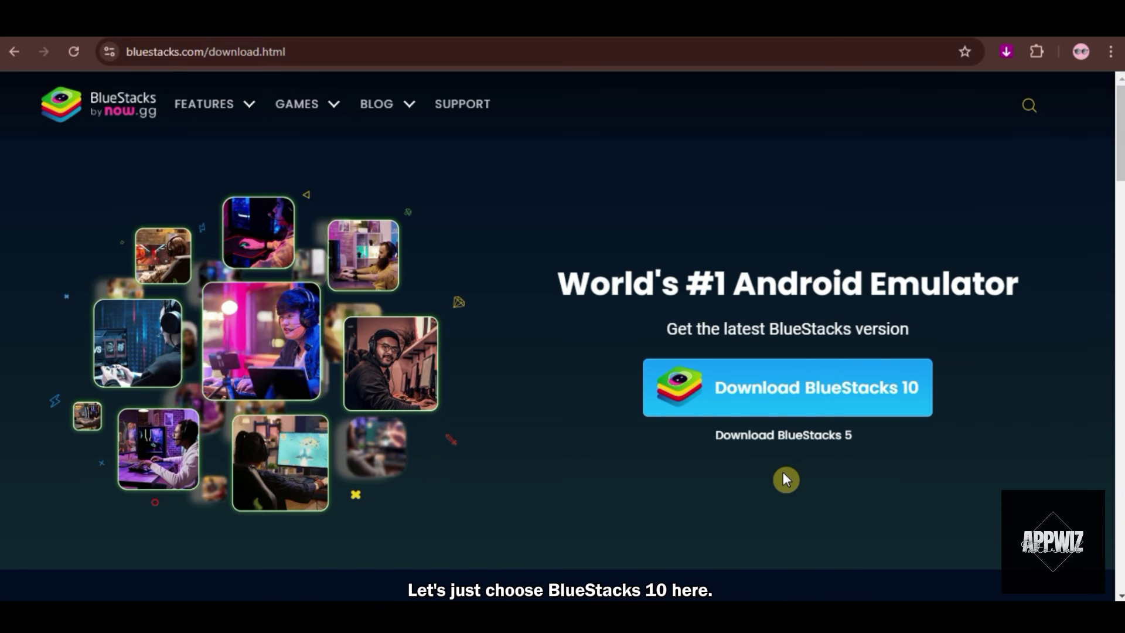
left_click(800, 404)
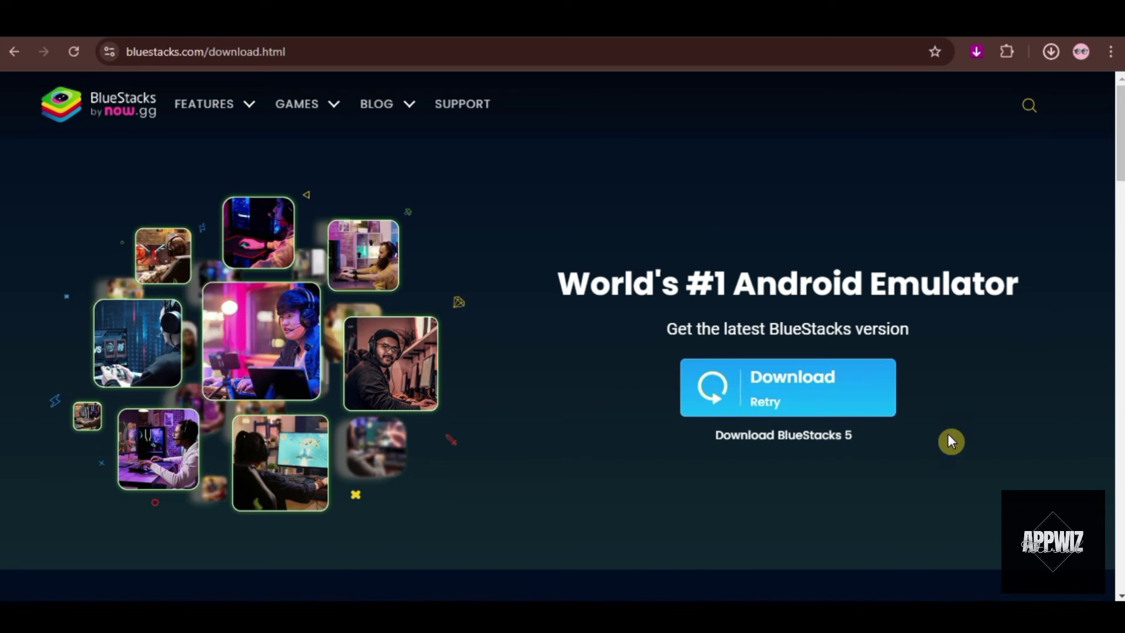
Step: Show the downloaded BlueStacks 10 installer in its Downloads folder and run it
left_click(1052, 53)
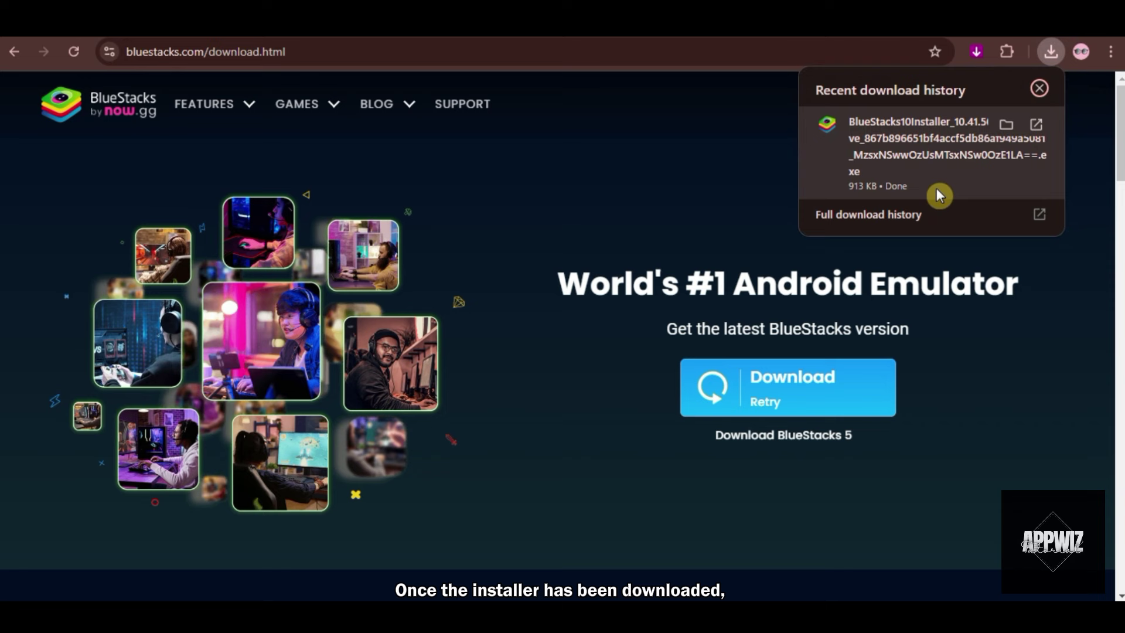
left_click(1004, 423)
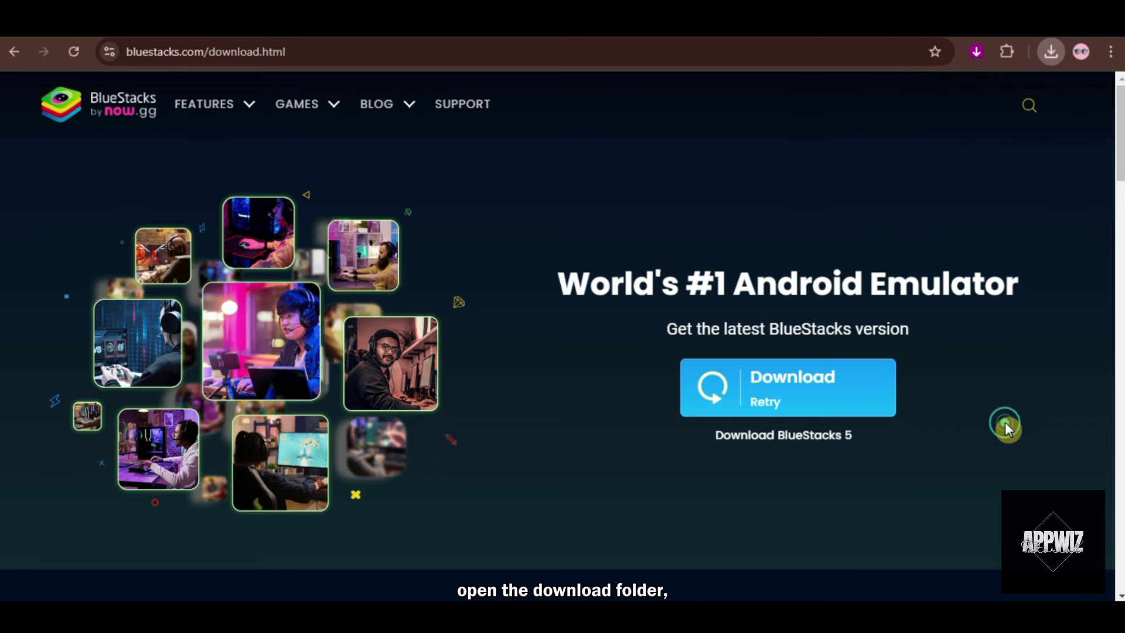
left_click(1053, 52)
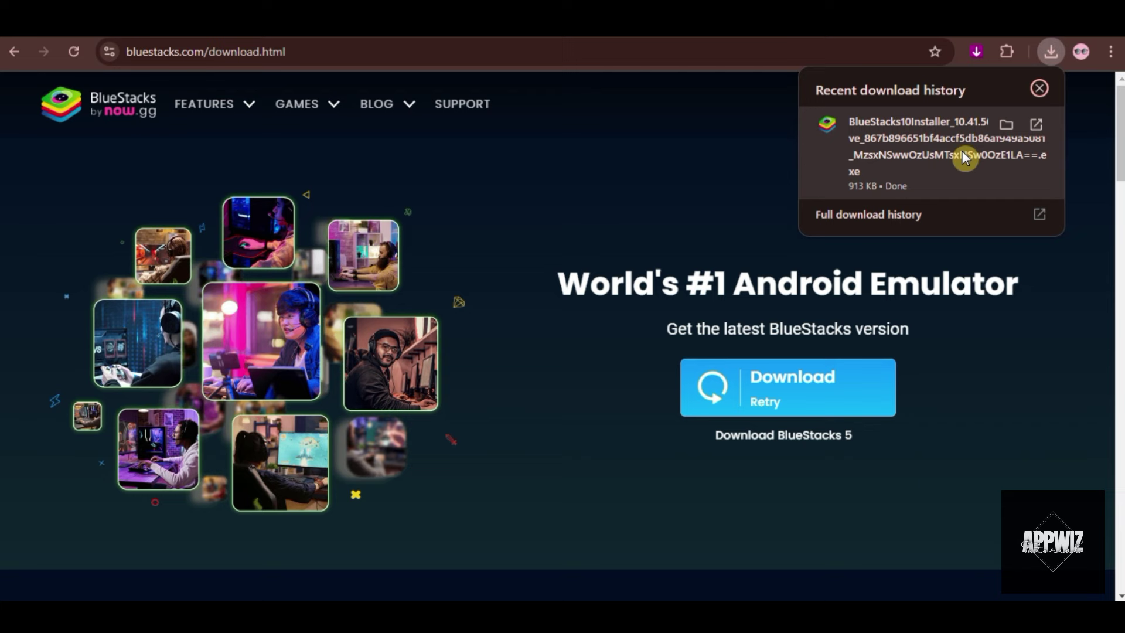
left_click(1006, 126)
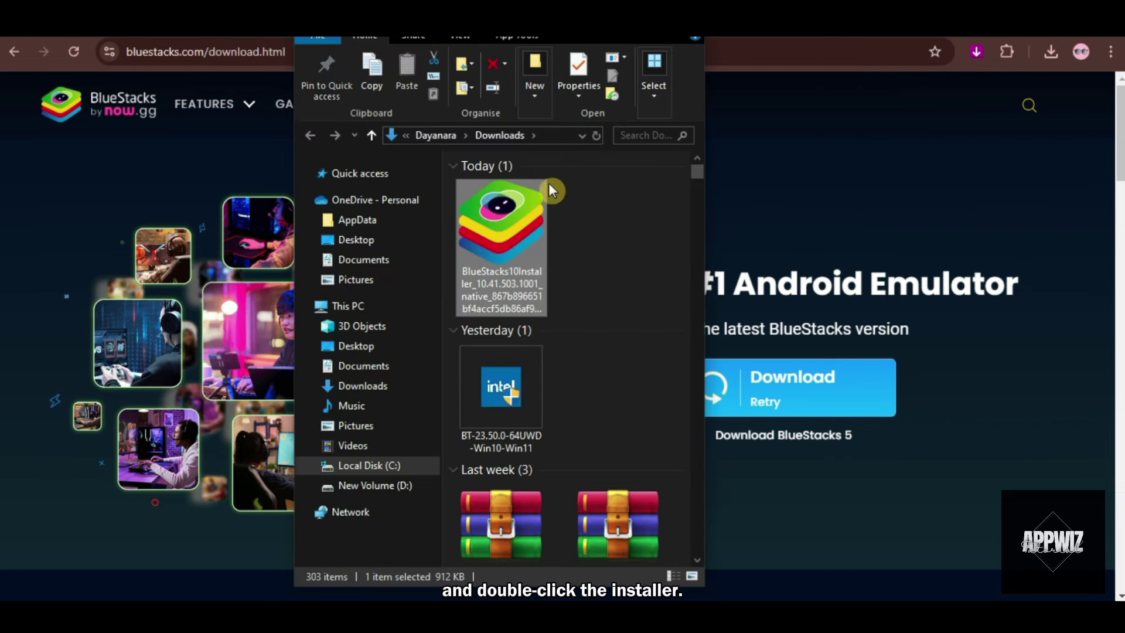
double_click(518, 249)
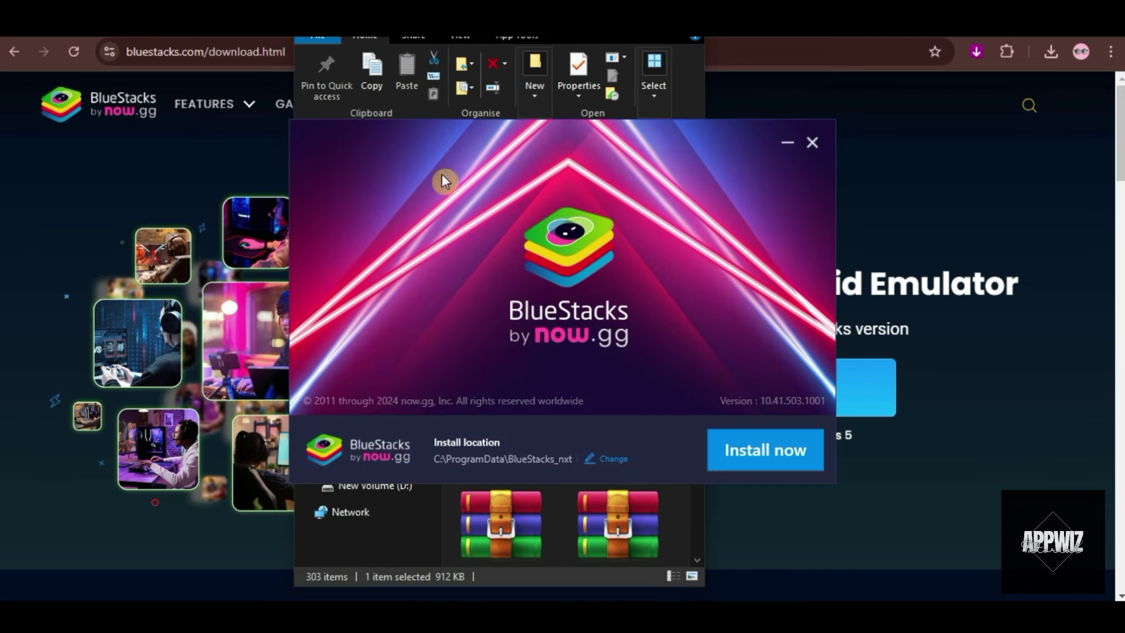
Step: Install BlueStacks in the default location C:\ProgramData\BlueStacks_nxt and agree to its Terms of Use
left_click(794, 462)
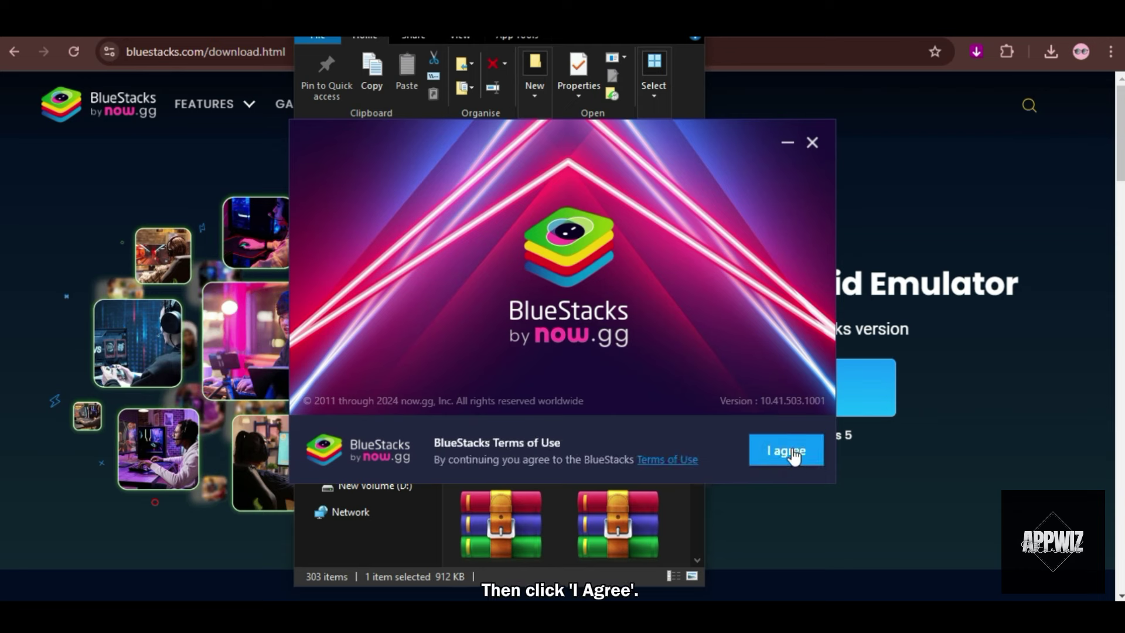
left_click(797, 463)
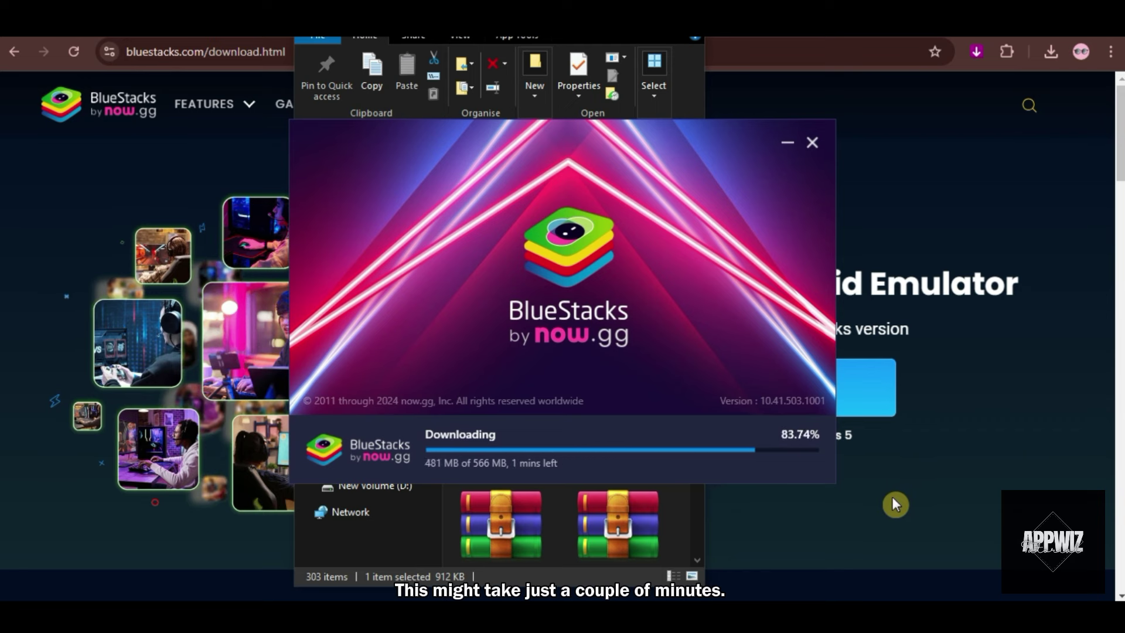
left_click(721, 146)
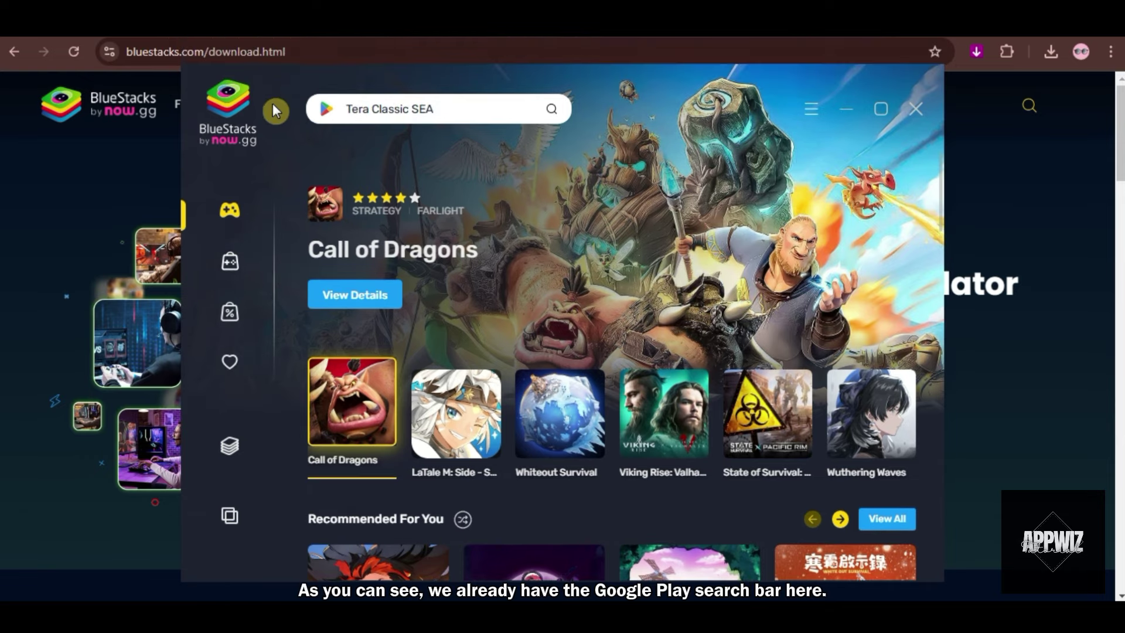
Step: Launch the BlueStacks App Player and search its games and apps for "monopoly go"
mouse_move(646, 80)
left_mouse_down()
mouse_move(613, 59)
mouse_move(638, 79)
left_mouse_up()
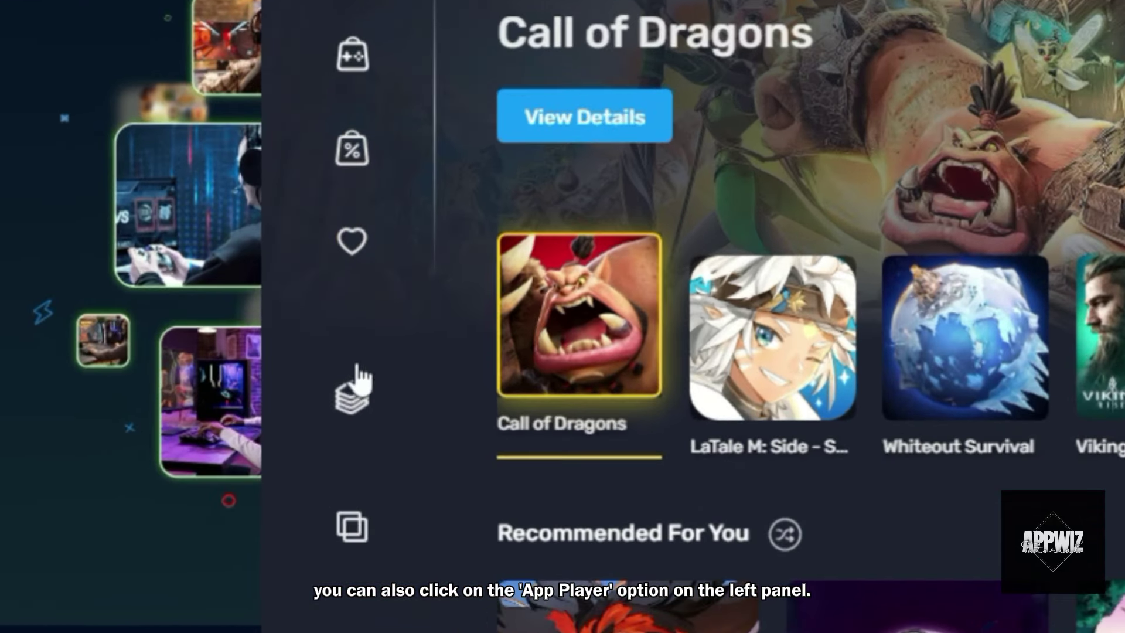
left_click(351, 398)
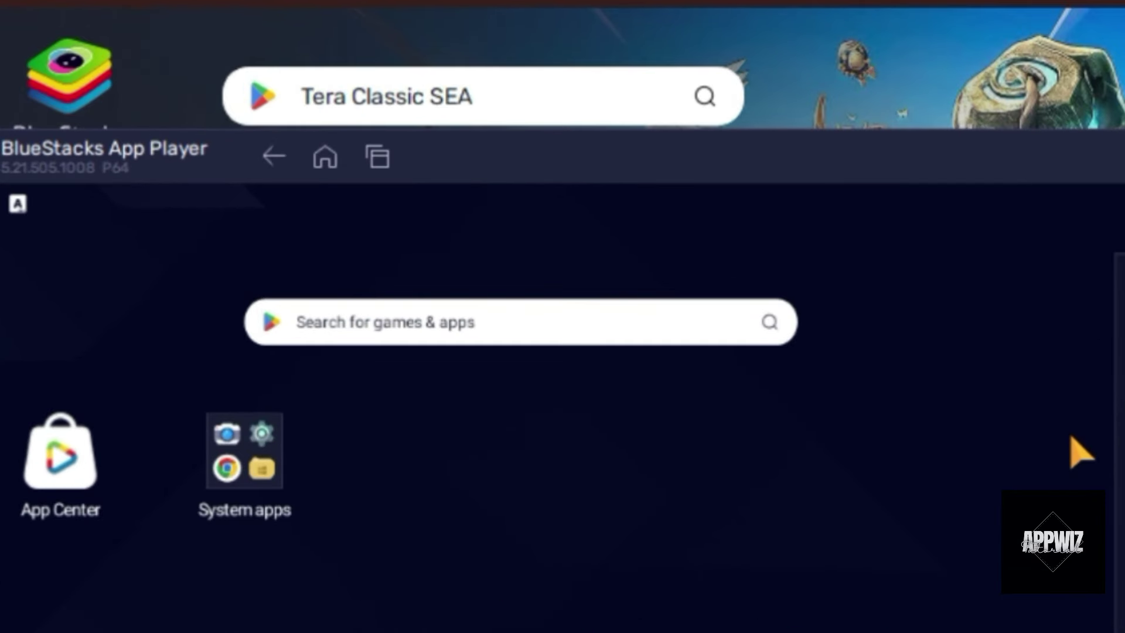
left_click(454, 327)
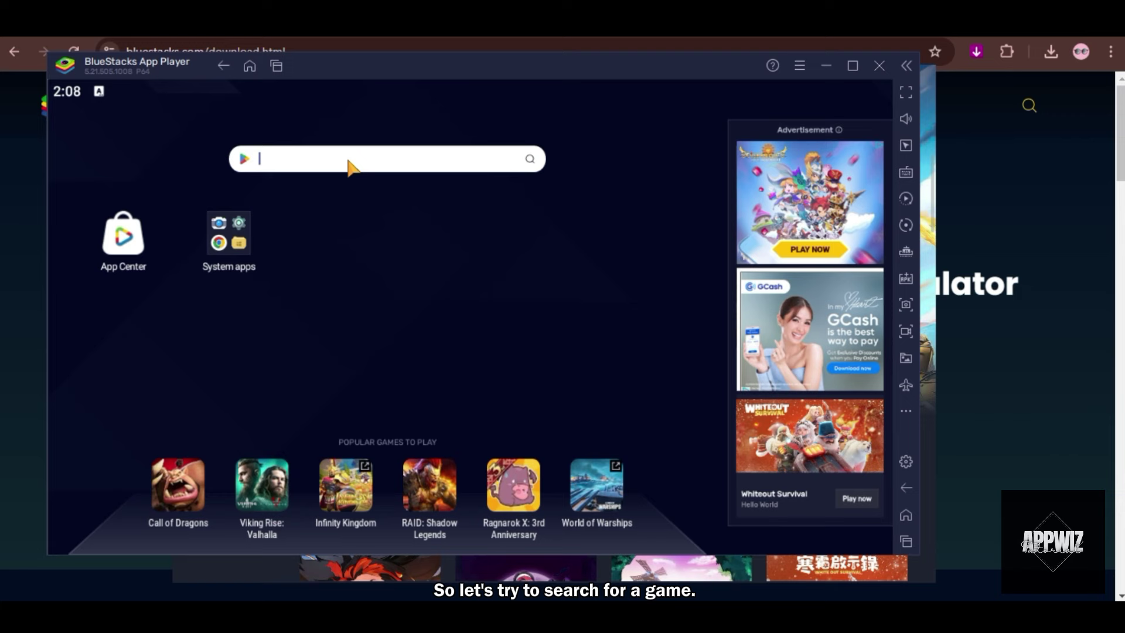
type("monopoly go")
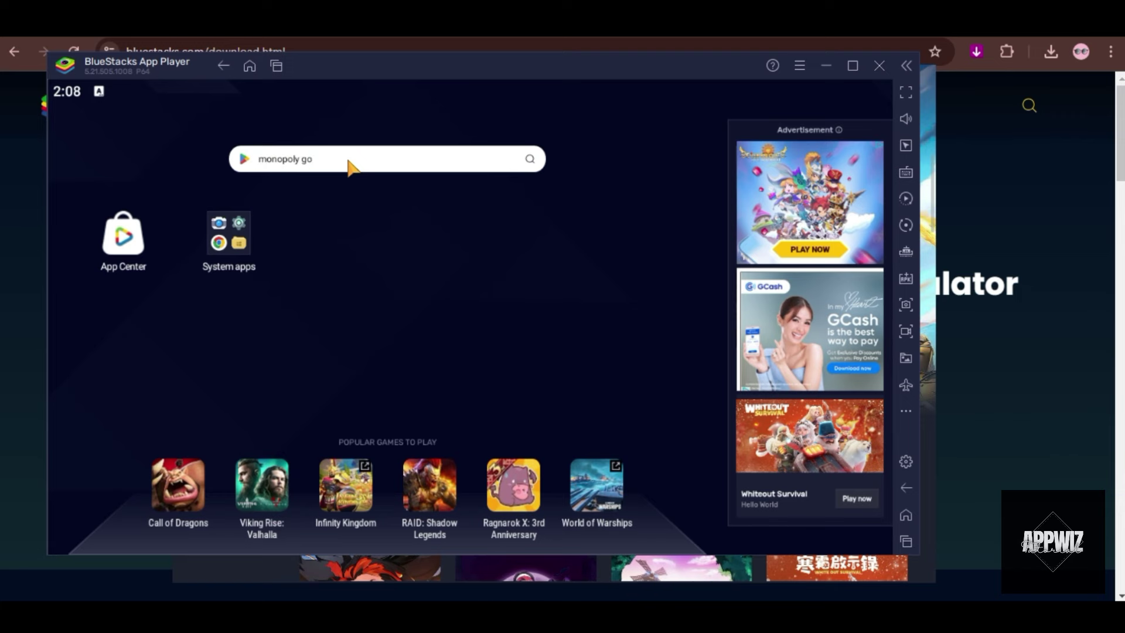
key("Return")
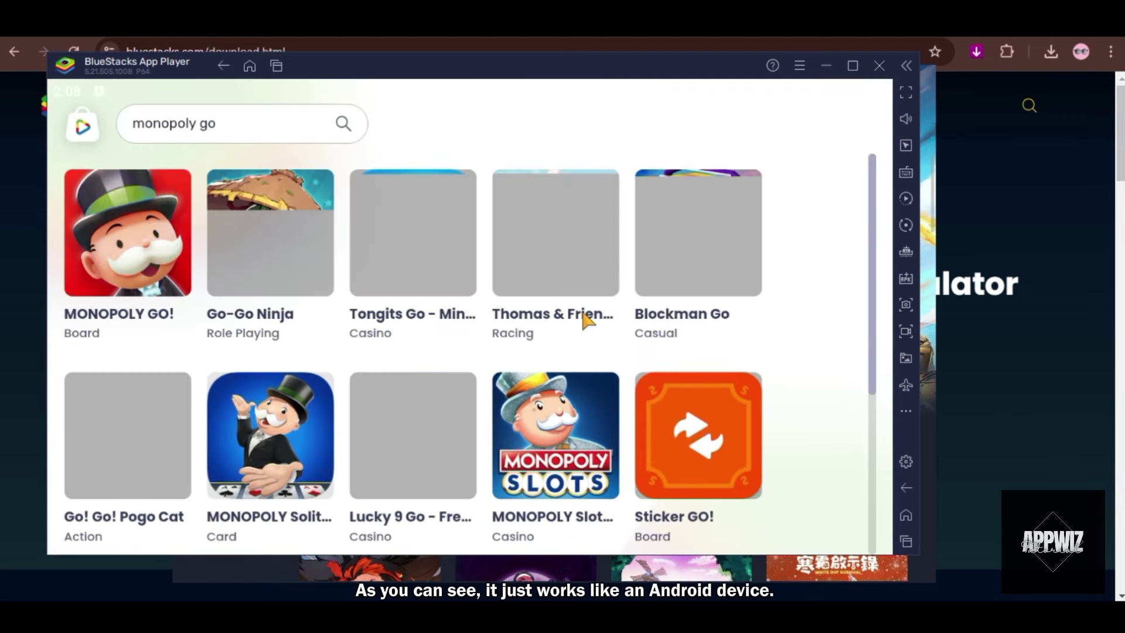
Step: Choose MONOPOLY GO! from the search results and sign in to Google Play, accepting the Google services settings
scroll(519, 320, "down", 1)
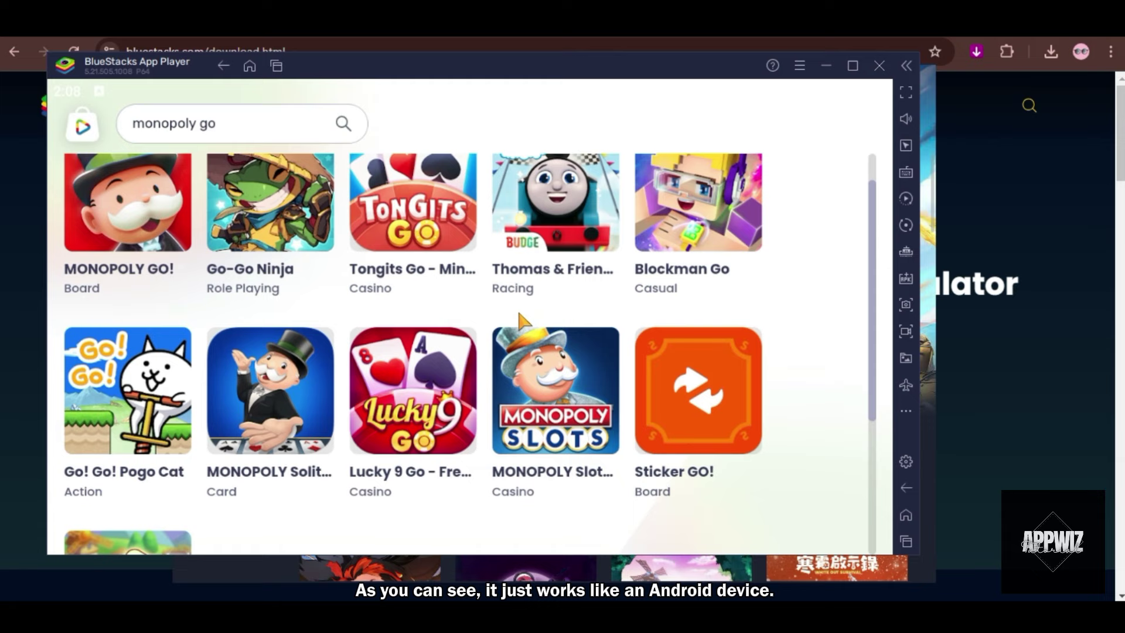
scroll(520, 321, "down", 4)
scroll(522, 325, "up", 5)
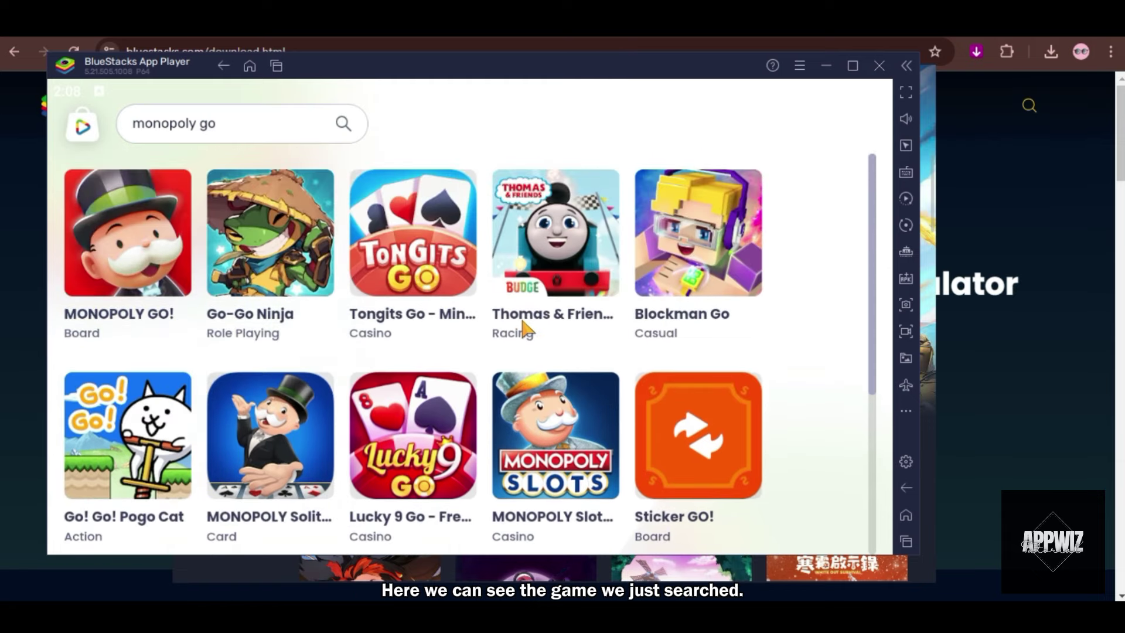
left_click(141, 234)
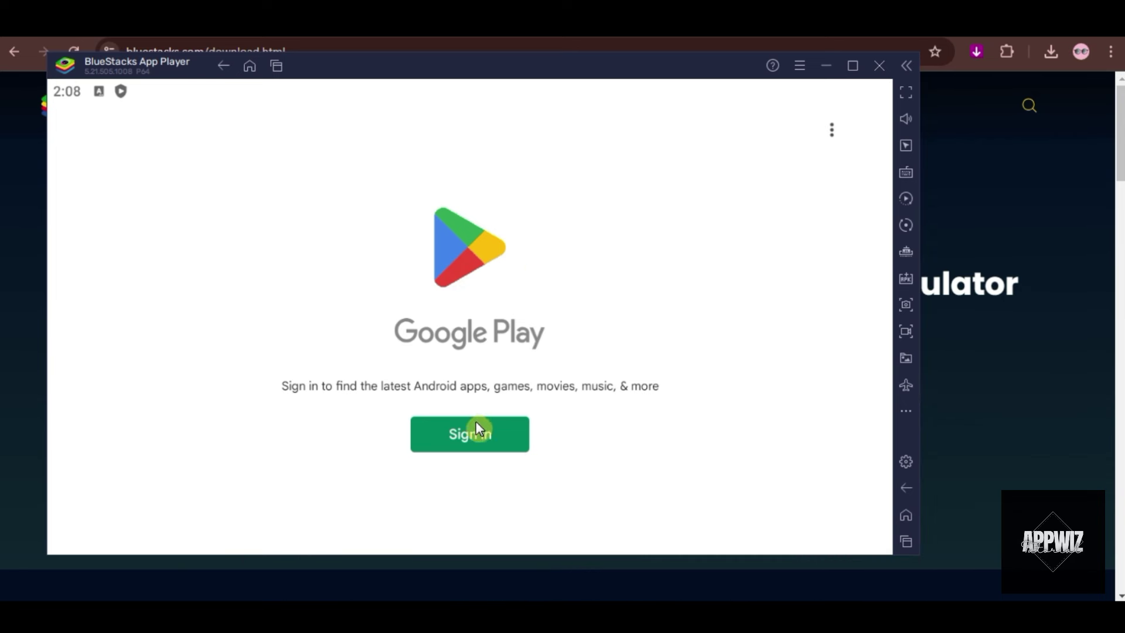
left_click(475, 437)
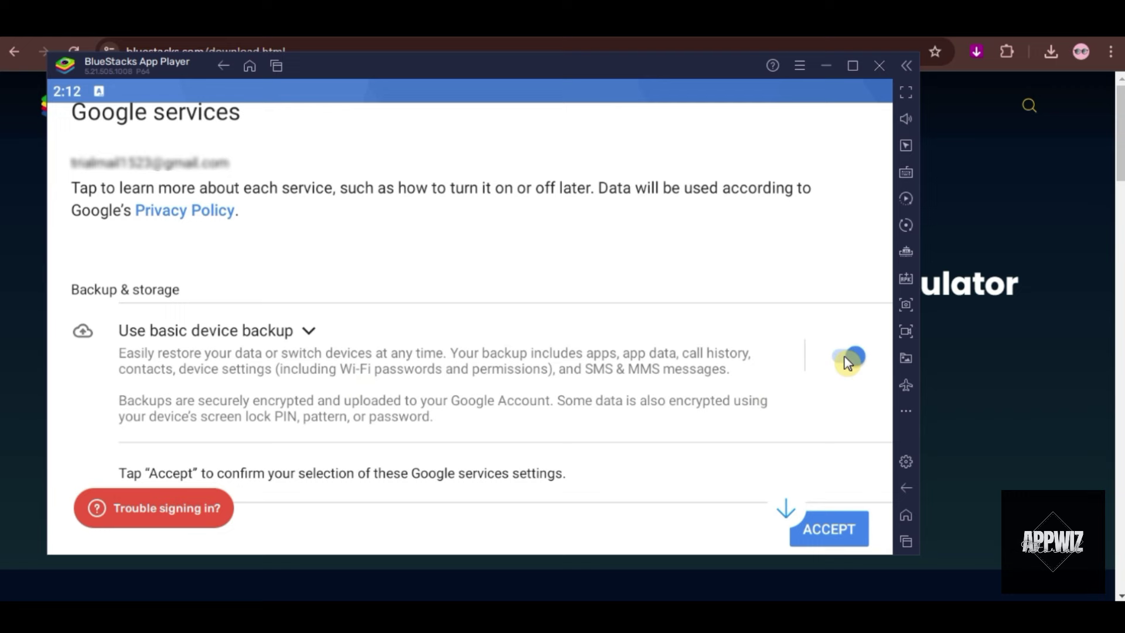
left_click(851, 531)
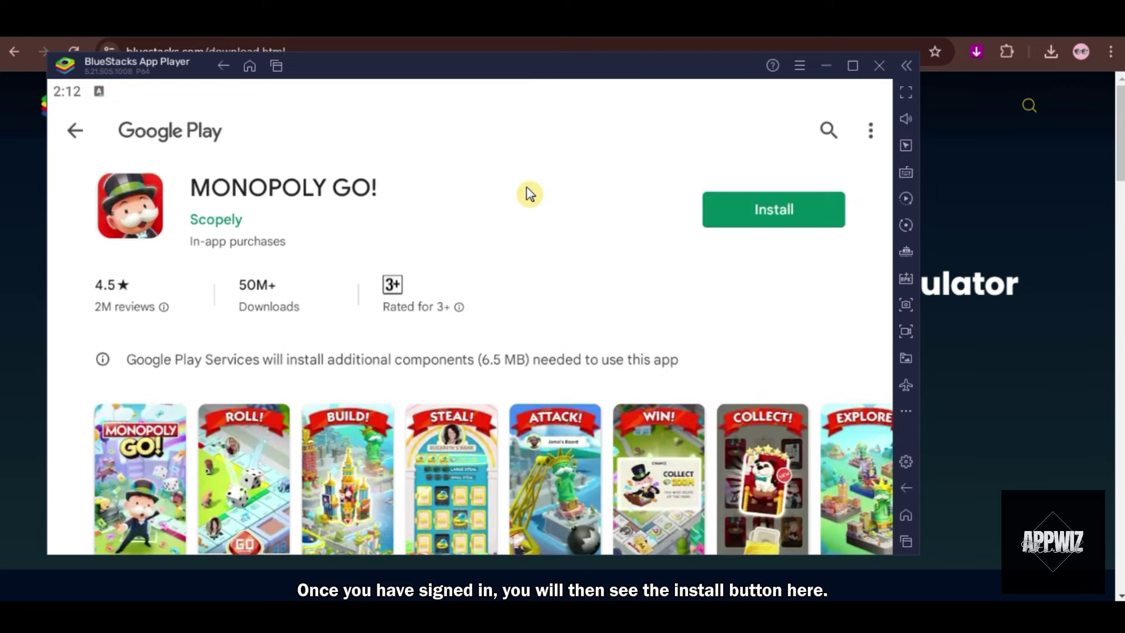
Step: Look over the MONOPOLY GO! store listing and install the game
scroll(582, 212, "down", 5)
scroll(425, 265, "up", 5)
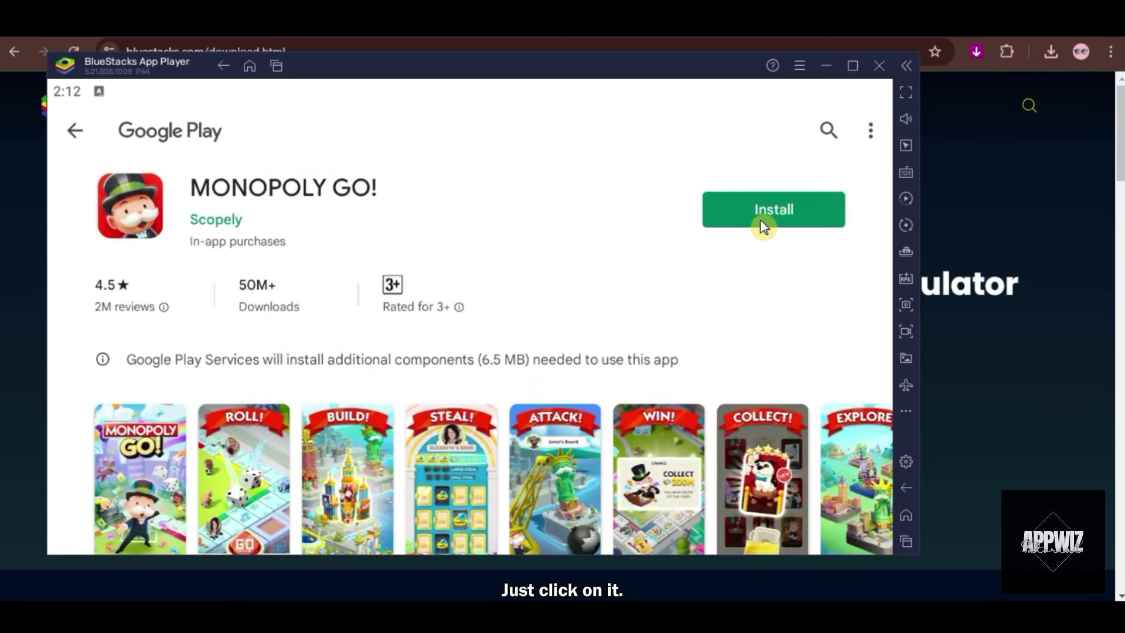
left_click(764, 227)
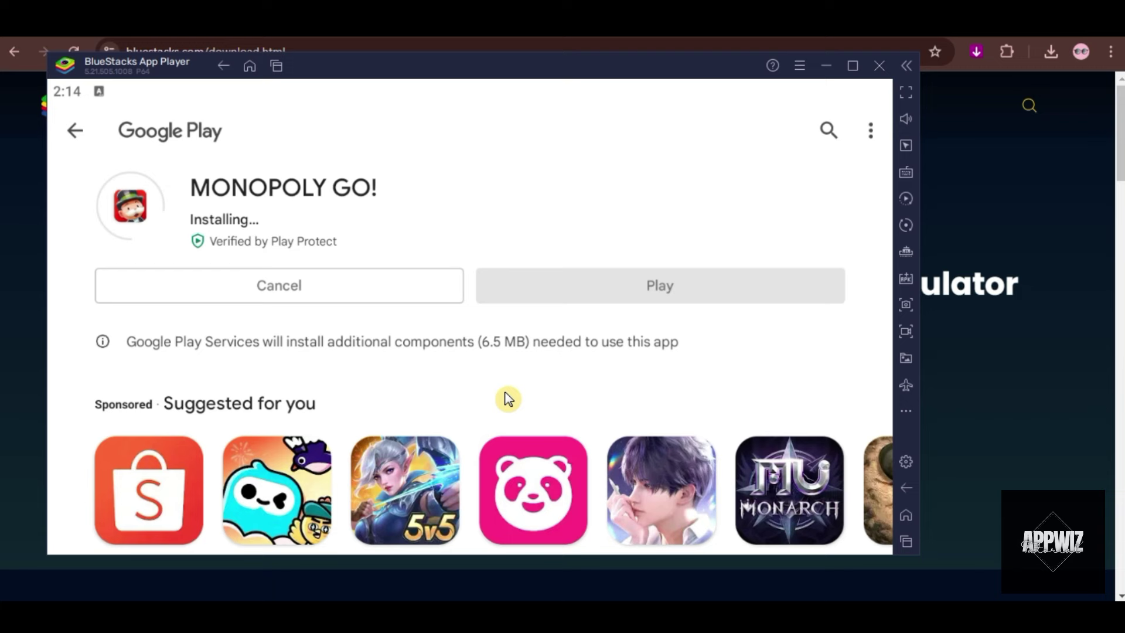
Step: Start the installed MONOPOLY GO! game and dismiss the fullscreen tip
left_click_drag(518, 68, 550, 93)
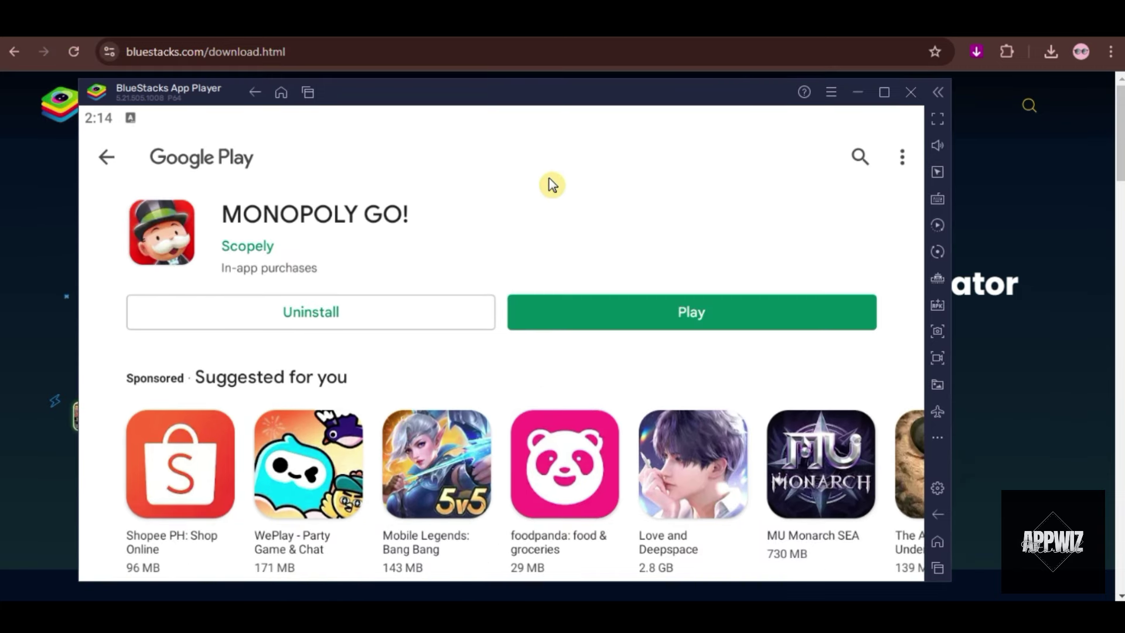
left_click(648, 323)
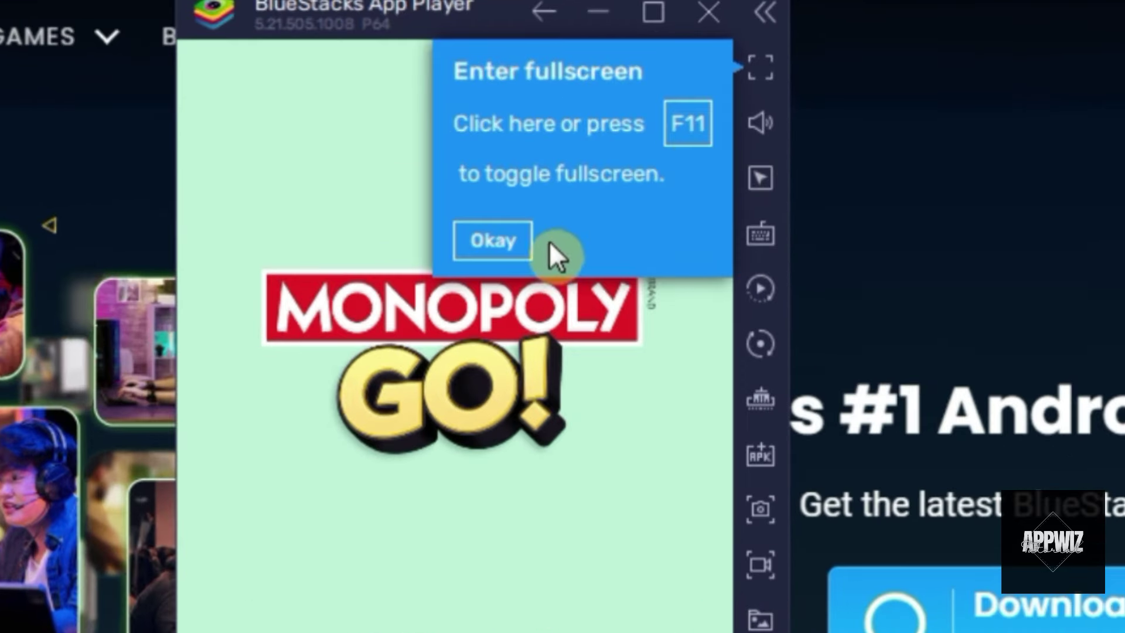
left_click(493, 240)
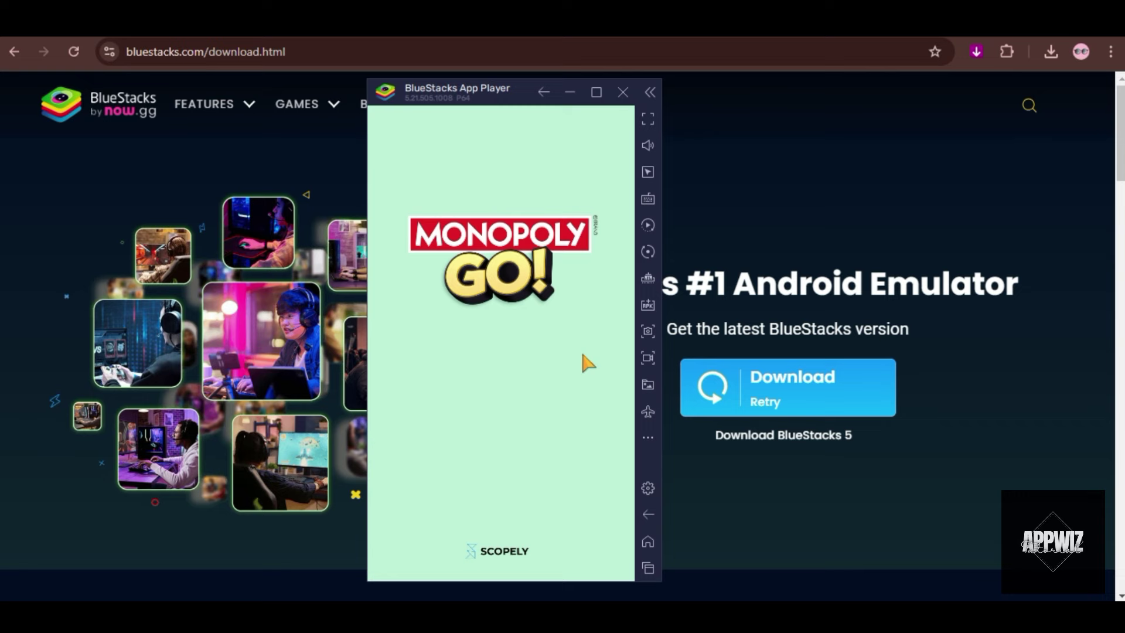
Step: Close the fullscreen hint while MONOPOLY GO! loads and return the game to windowed mode
left_click(760, 67)
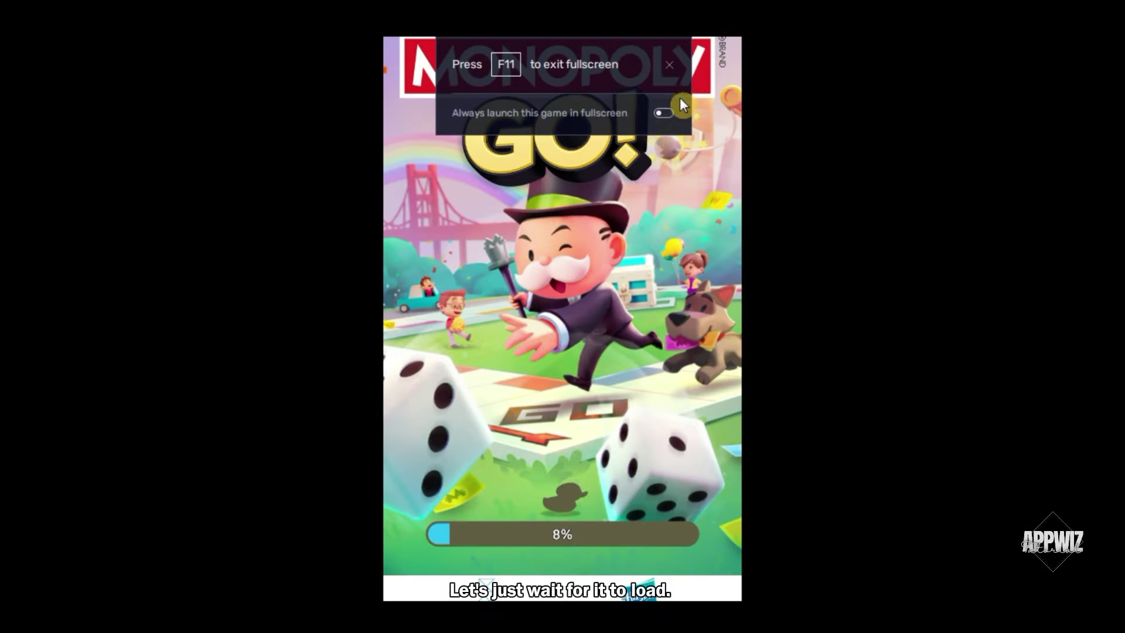
left_click(671, 66)
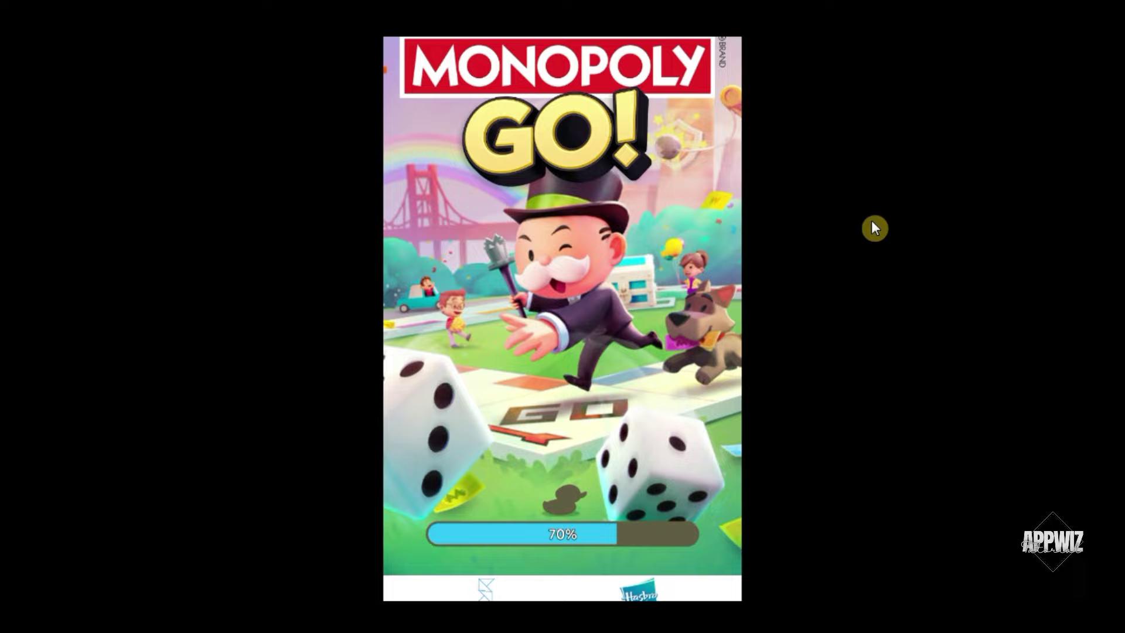
key("F11")
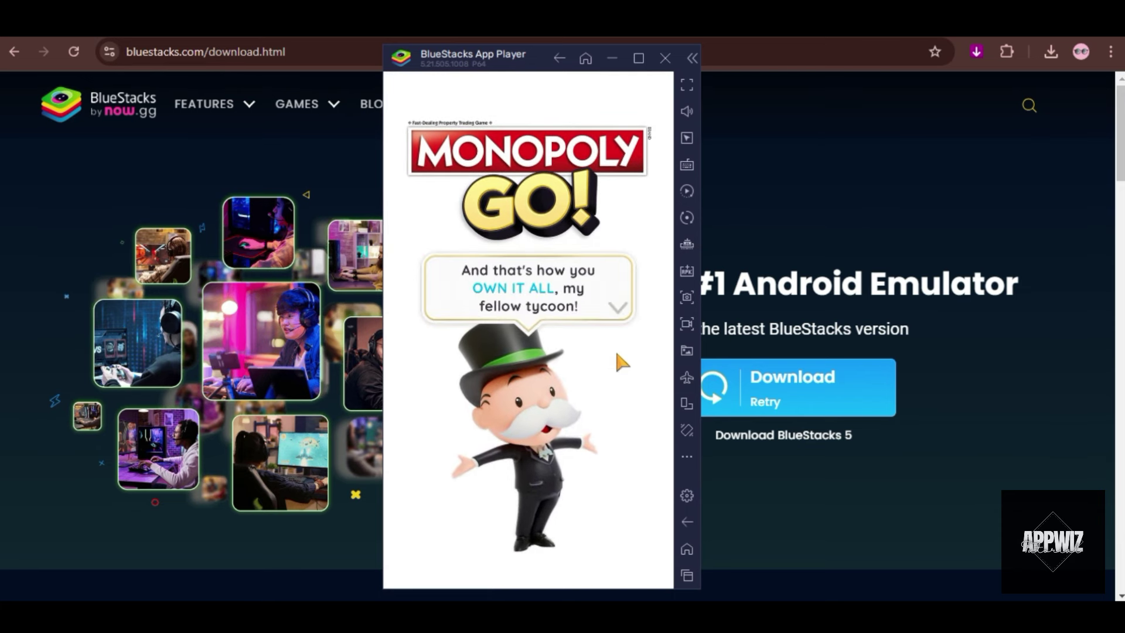
Step: Advance through the game's introductory dialogues until the New York City landmark building screen
left_click(619, 303)
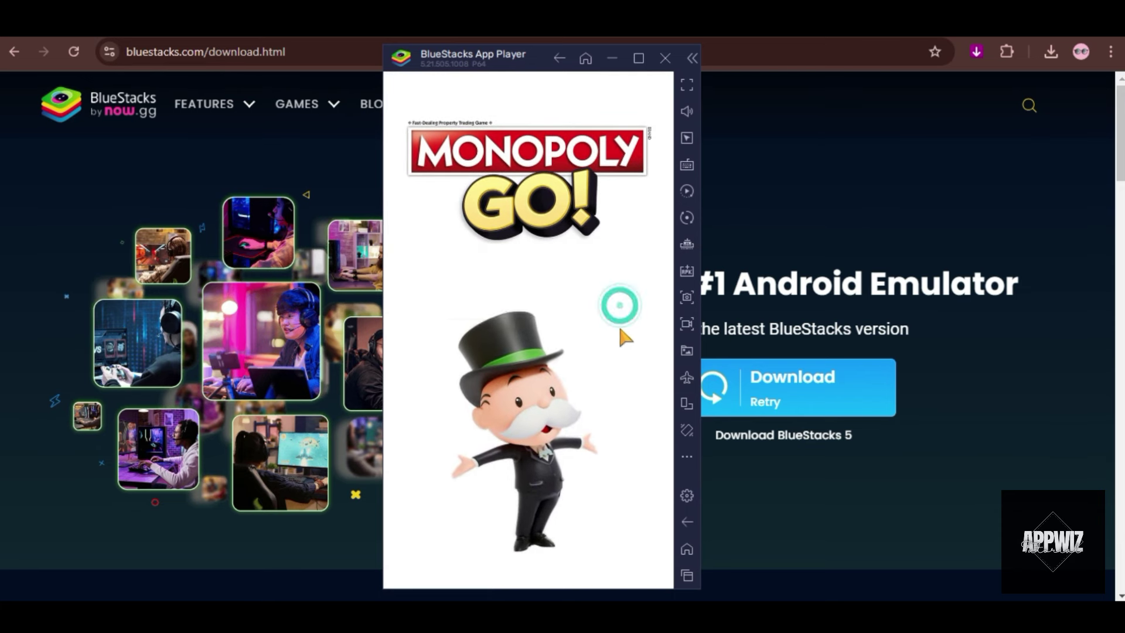
left_click(537, 517)
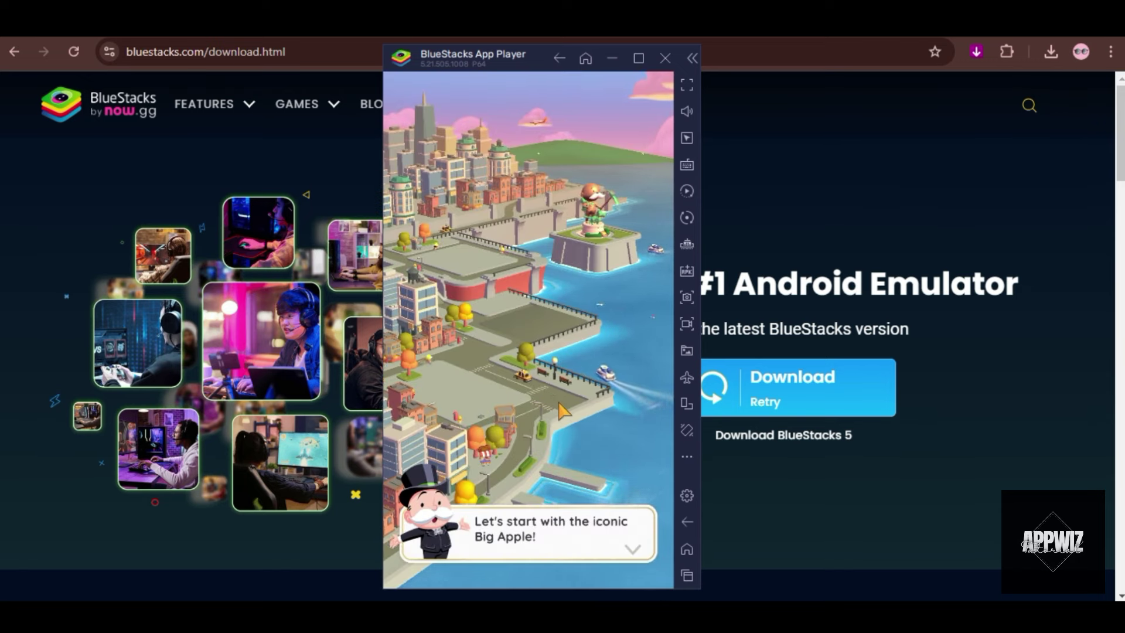
left_click(632, 548)
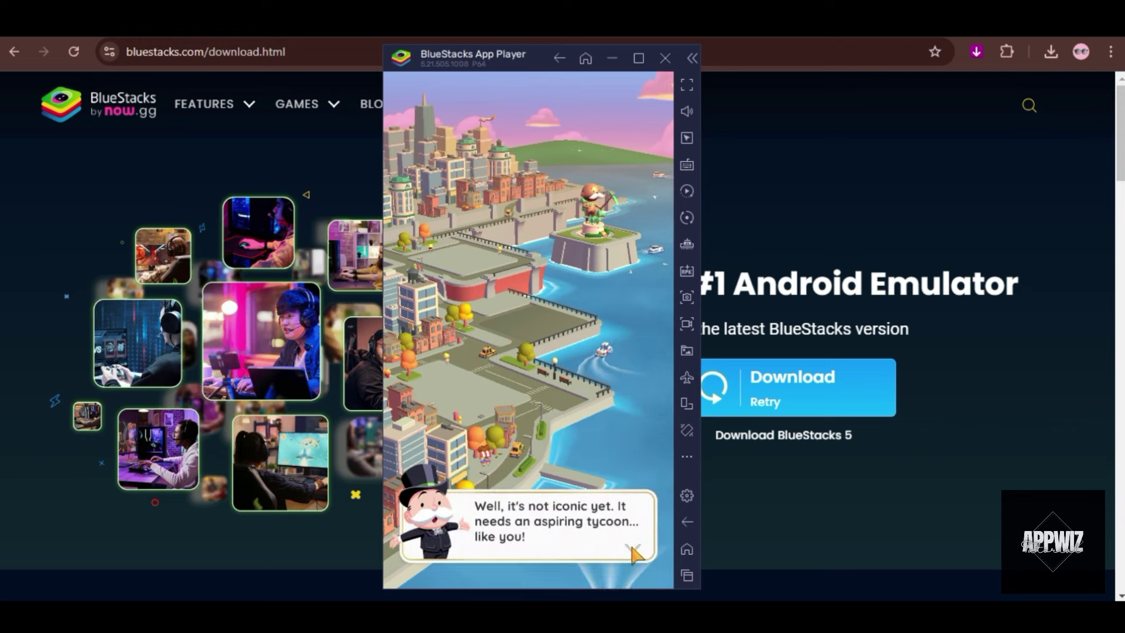
left_click(636, 552)
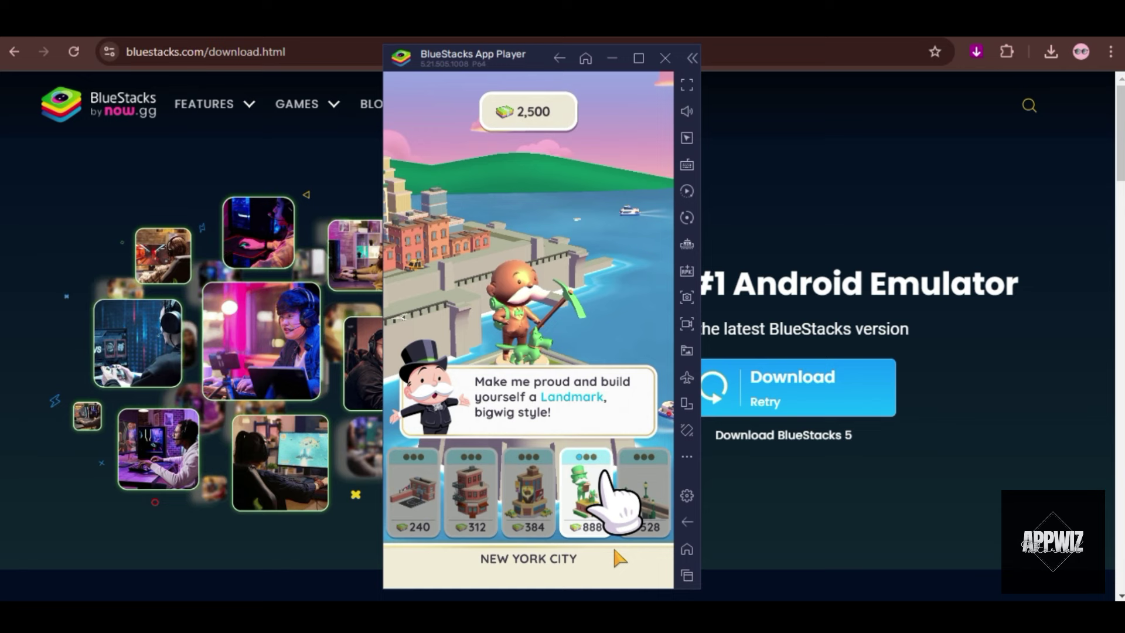
Step: Build the 888-cash statue landmark in New York City, upgrade it for 1,280, and continue past the closing dialogue
left_click(585, 495)
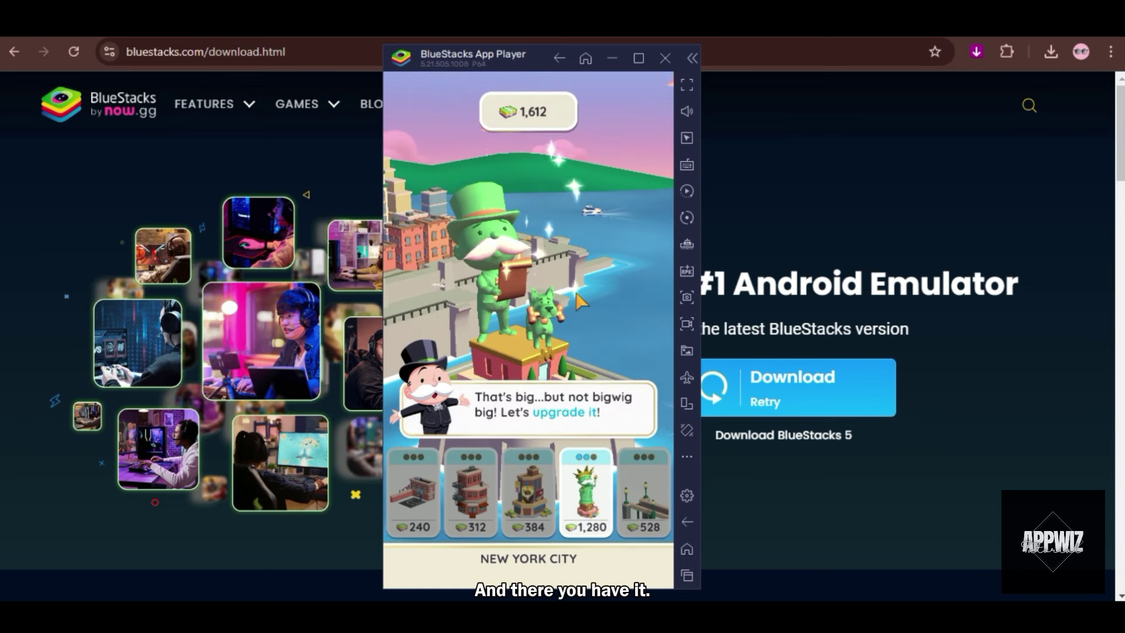
left_click(583, 486)
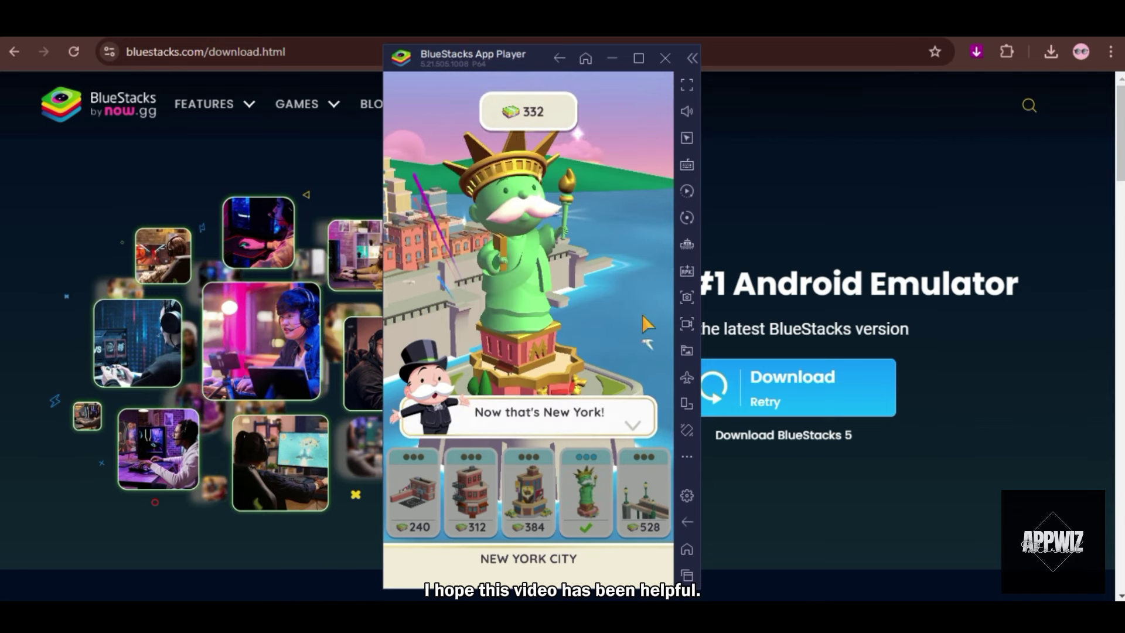
left_click(632, 430)
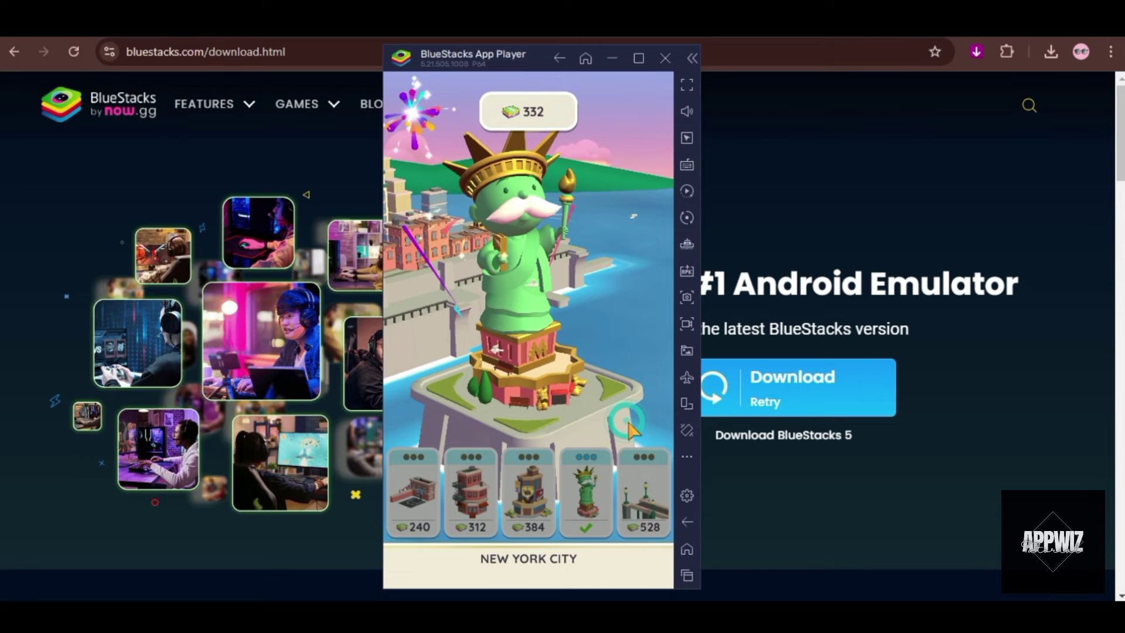